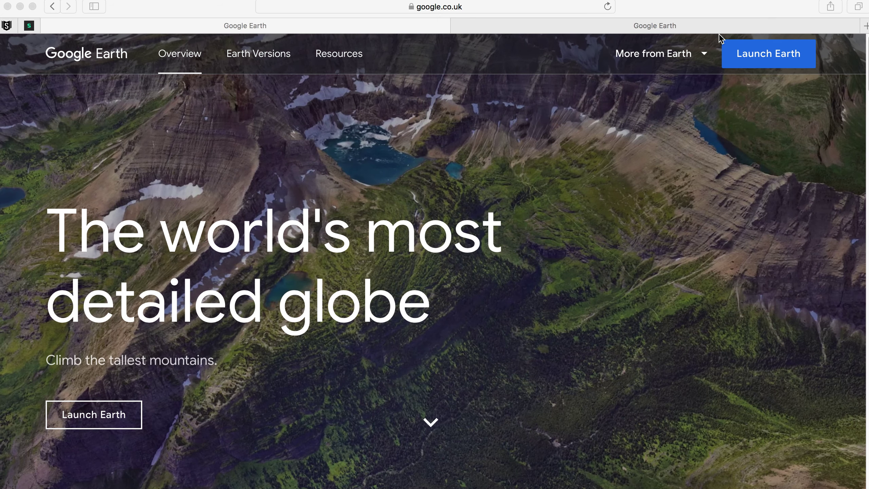
# In the Google Earth tab, zoom out, spin the globe from Australia toward land, then zoom back in
pyautogui.click(718, 27)
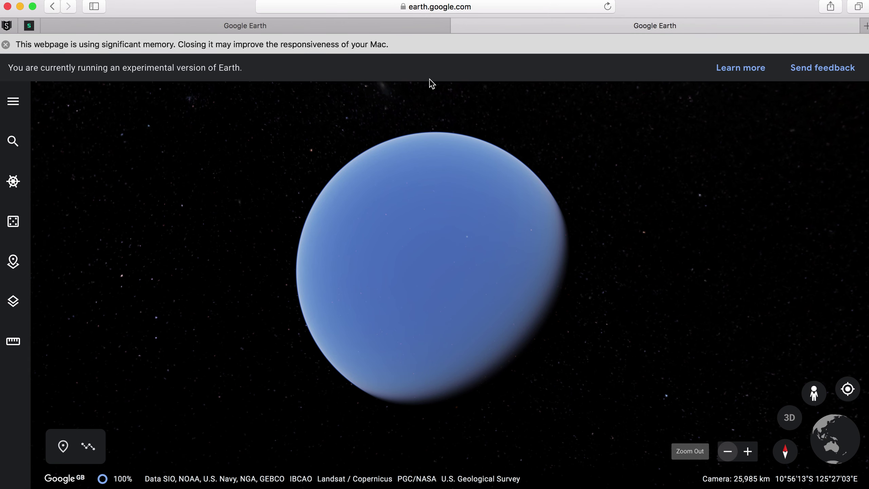
pyautogui.click(735, 456)
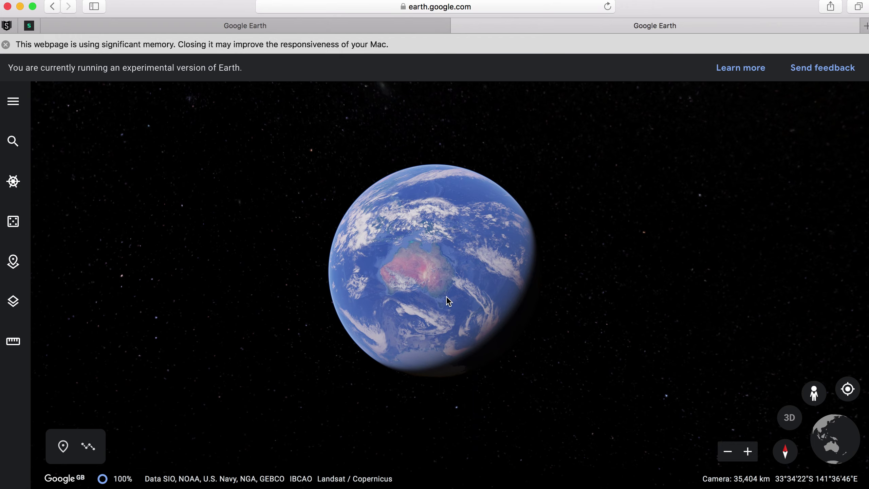
pyautogui.moveTo(442, 266); pyautogui.dragTo(449, 285)
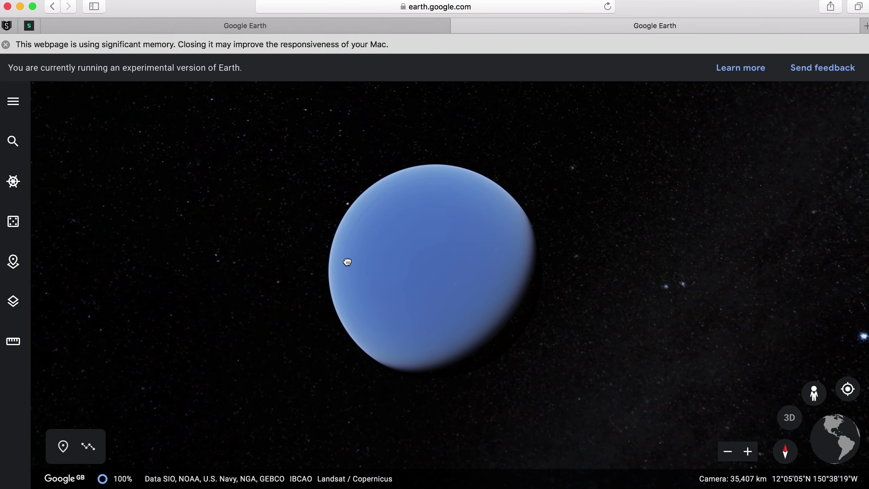
pyautogui.moveTo(348, 262); pyautogui.dragTo(468, 278)
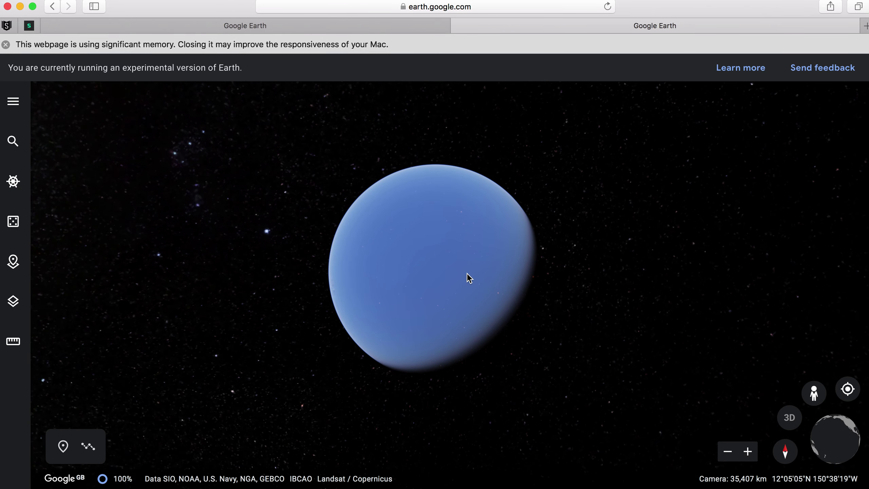
pyautogui.click(748, 451)
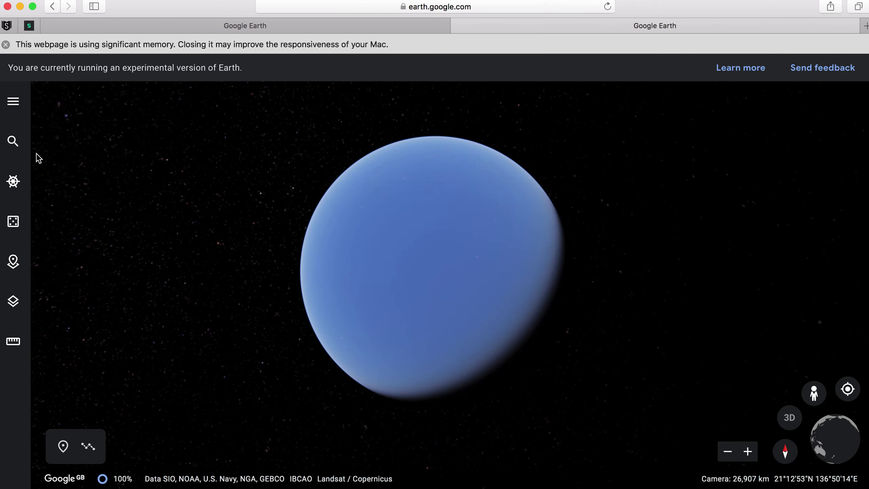
pyautogui.click(13, 142)
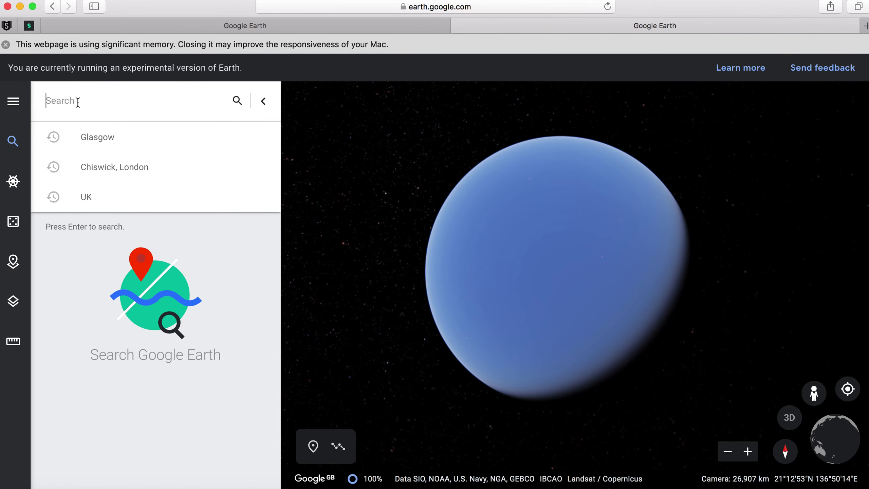
# Fly to the UK from recent searches and reopen the search panel
pyautogui.click(87, 197)
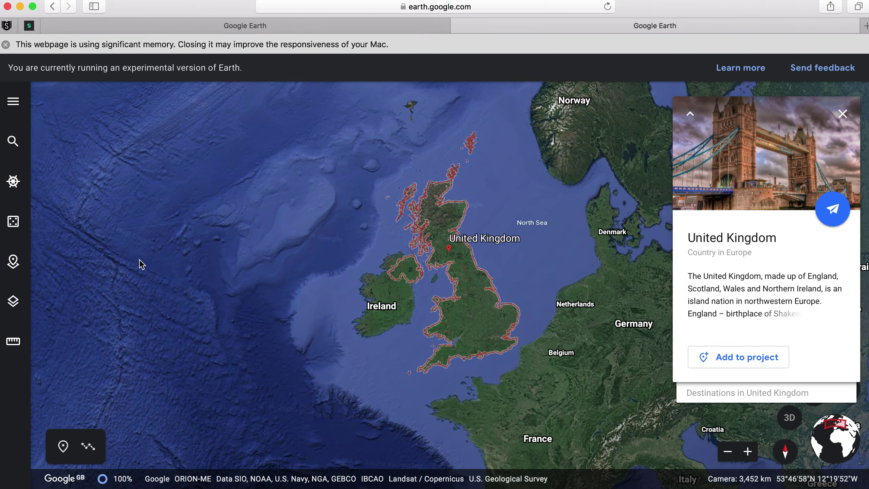
pyautogui.click(13, 141)
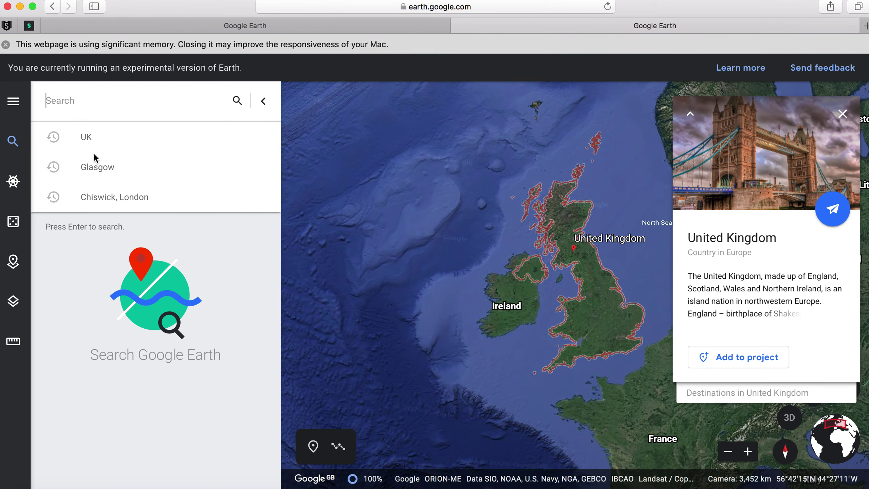
# Fly to Chiswick, London, pan north around the area, and close its information card
pyautogui.click(97, 200)
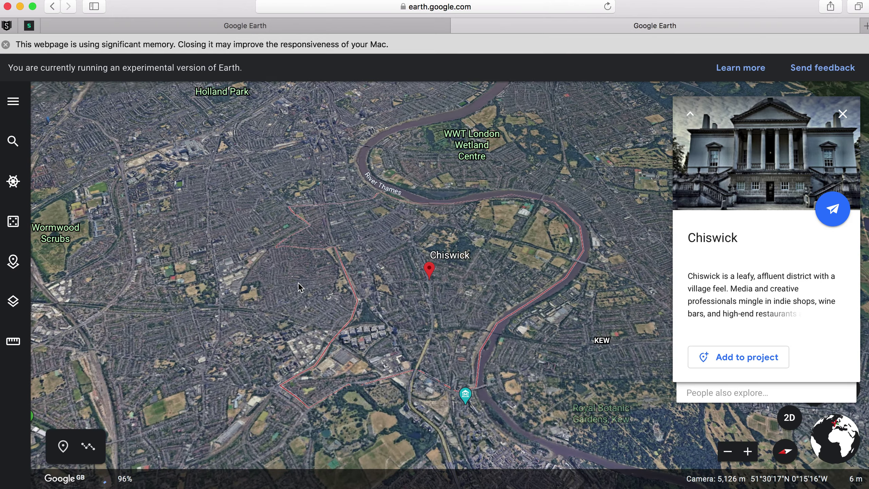
pyautogui.moveTo(419, 295); pyautogui.dragTo(379, 224)
pyautogui.moveTo(462, 231); pyautogui.dragTo(457, 274)
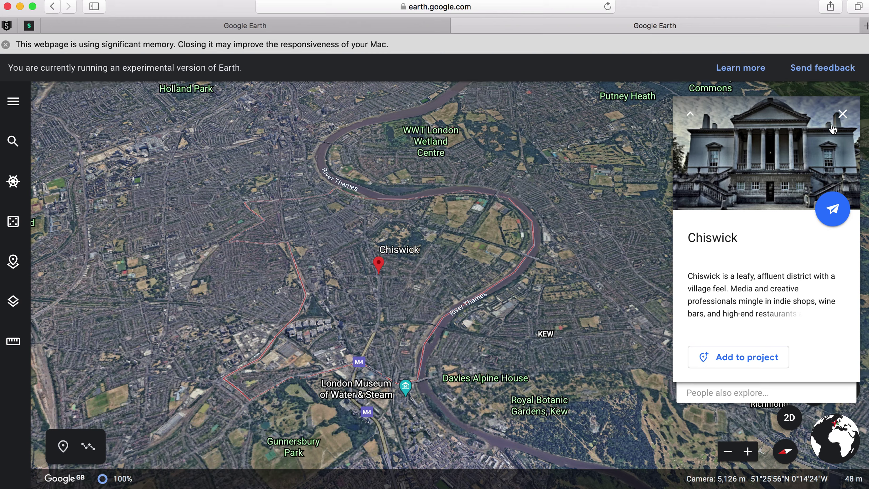
pyautogui.click(843, 114)
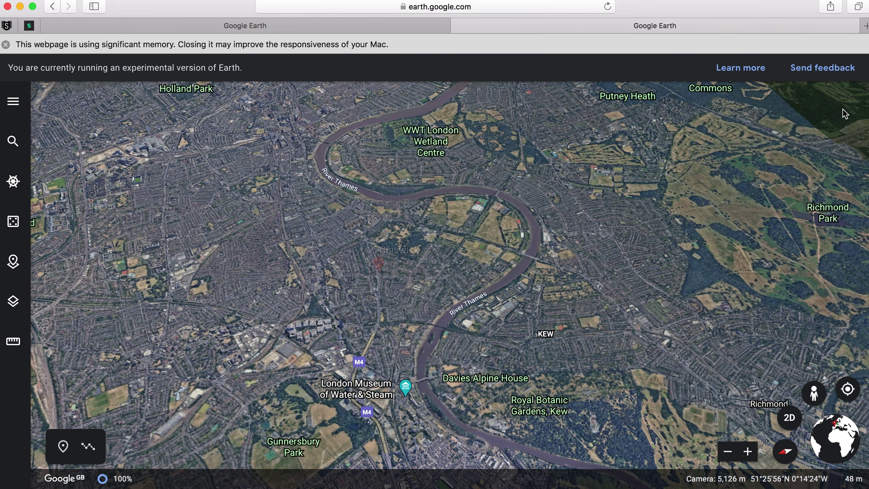
# Drop into Street View near the river and turn to face the path
pyautogui.click(813, 394)
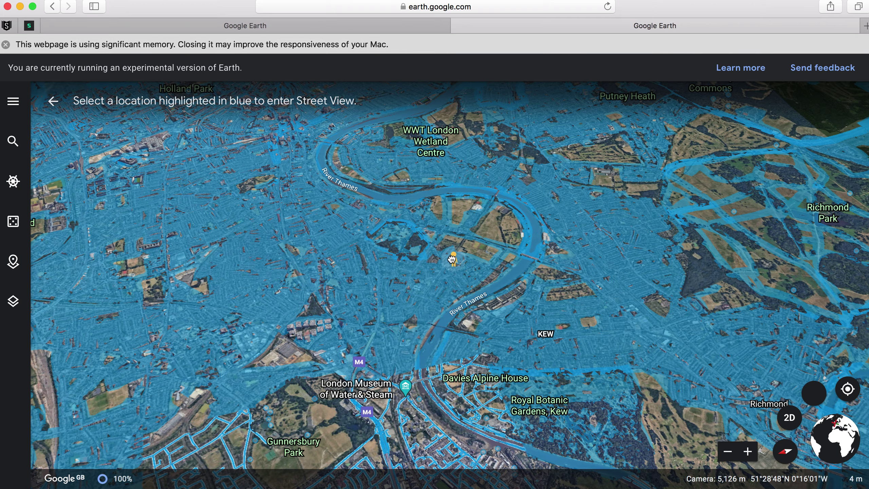
pyautogui.click(417, 240)
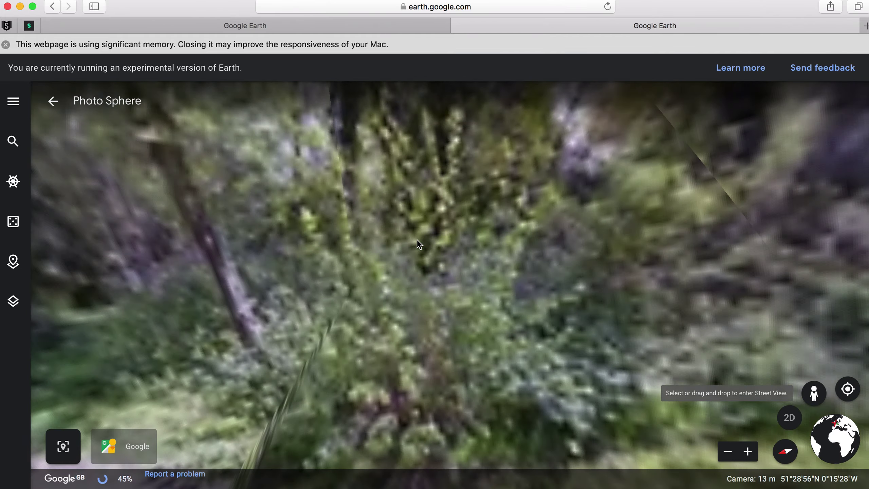
pyautogui.moveTo(417, 240); pyautogui.dragTo(221, 176)
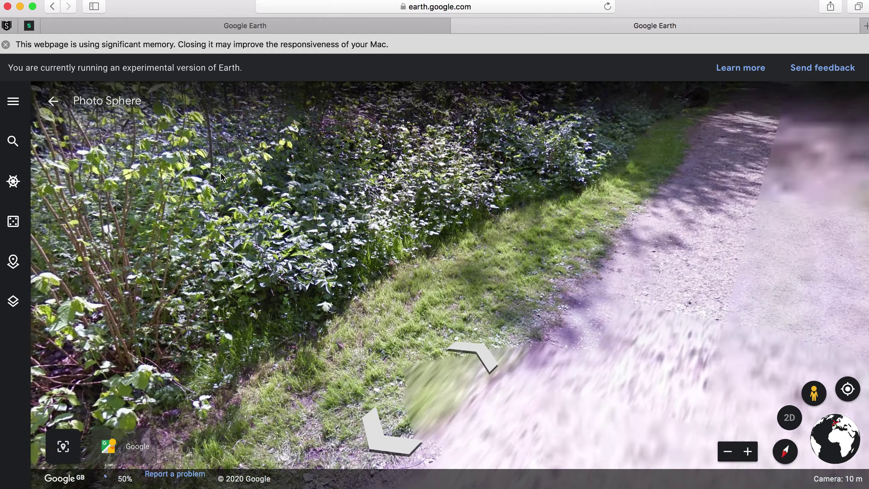
# Walk forward along the path, look at the shrubs around it, then zoom out twice
pyautogui.click(527, 214)
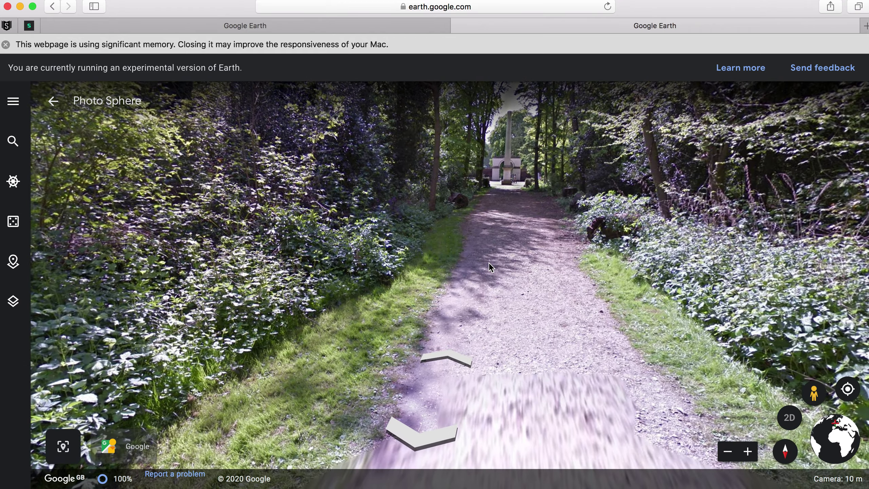
pyautogui.moveTo(489, 267); pyautogui.dragTo(301, 252)
pyautogui.moveTo(429, 225); pyautogui.dragTo(40, 256)
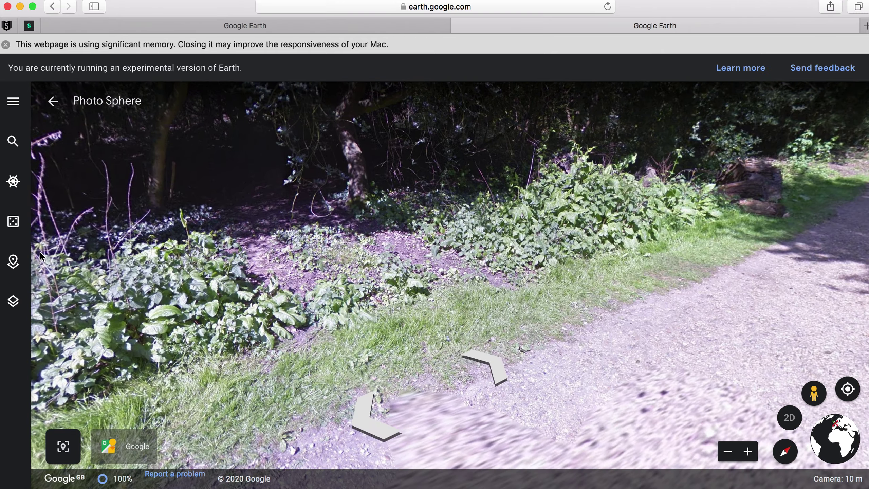
pyautogui.moveTo(559, 254); pyautogui.dragTo(363, 306)
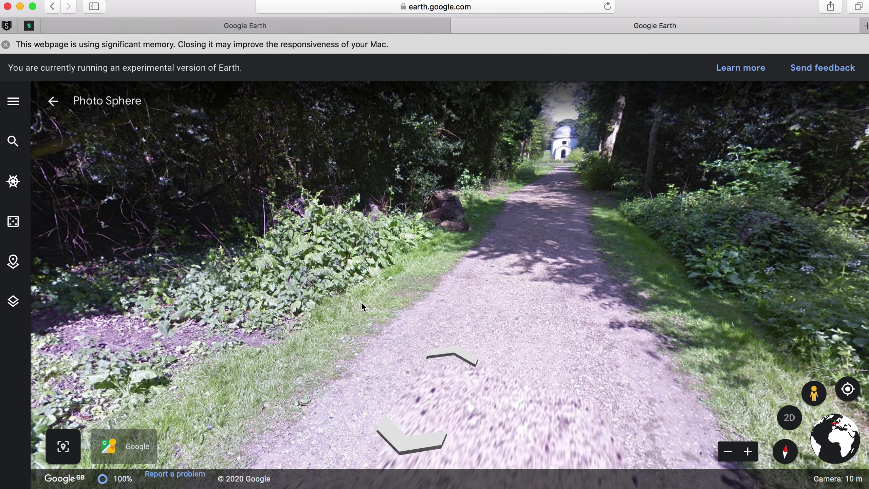
pyautogui.click(727, 452)
pyautogui.click(727, 452)
# Exit Street View and return to Chiswick, London from recent searches
pyautogui.click(727, 451)
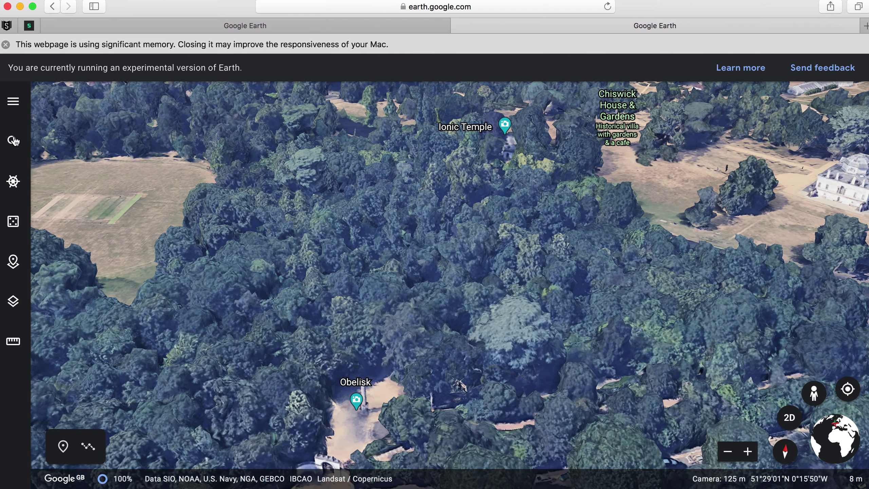
pyautogui.click(13, 141)
pyautogui.click(98, 139)
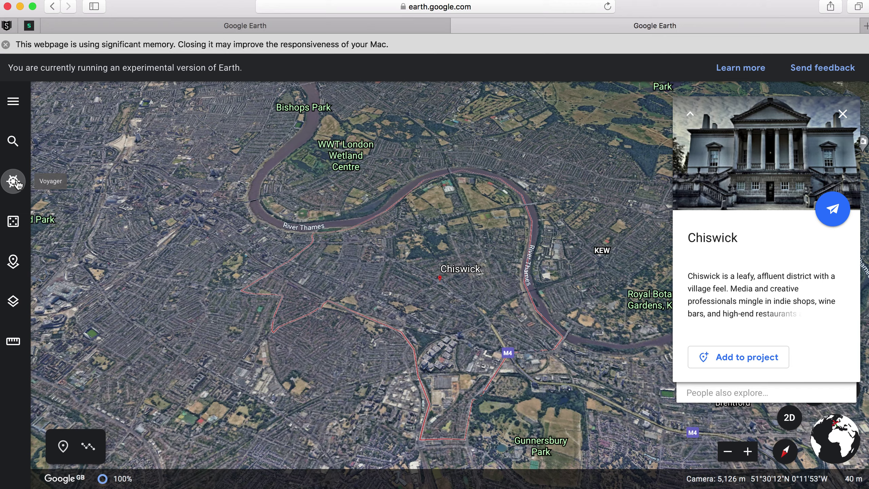
# Open Voyager and scroll through the Games story cards
pyautogui.click(16, 182)
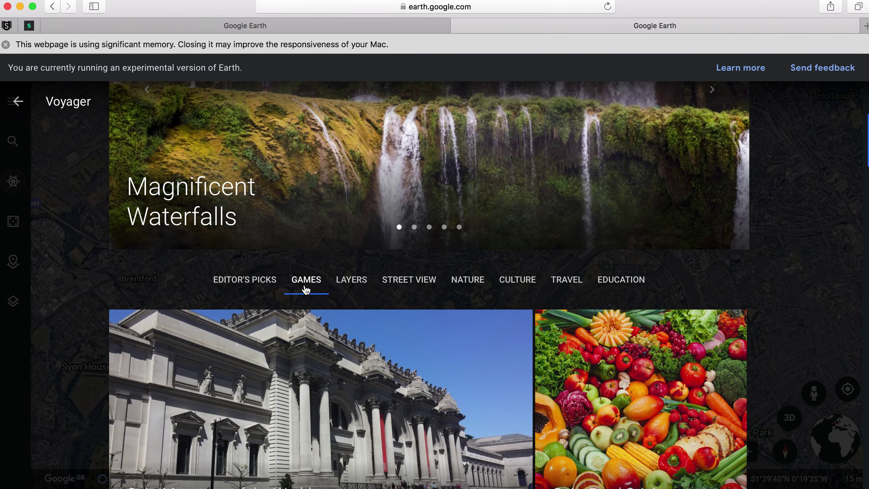
pyautogui.scroll(-3, 447, 349)
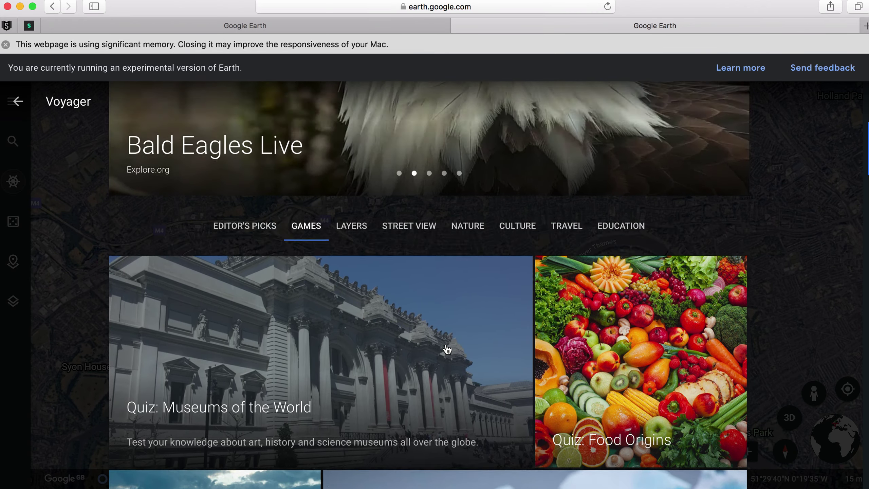
pyautogui.scroll(-8, 447, 350)
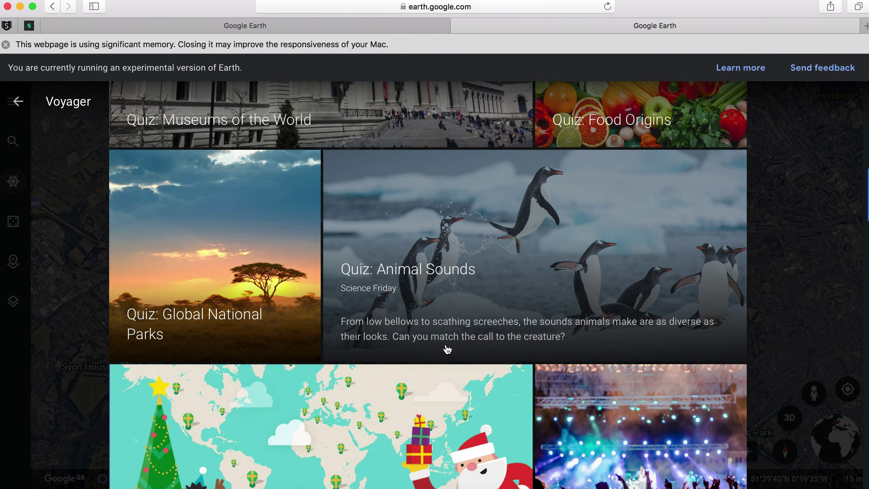
pyautogui.scroll(11, 447, 349)
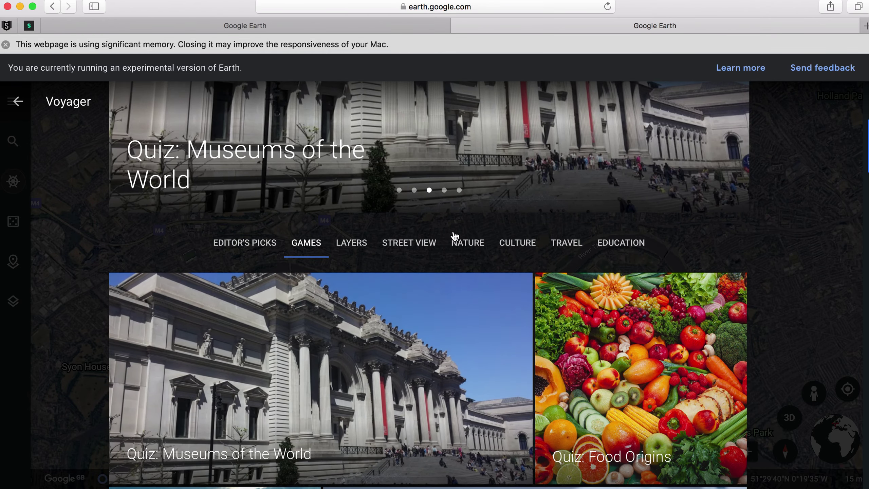
# Browse the Nature stories
pyautogui.click(460, 242)
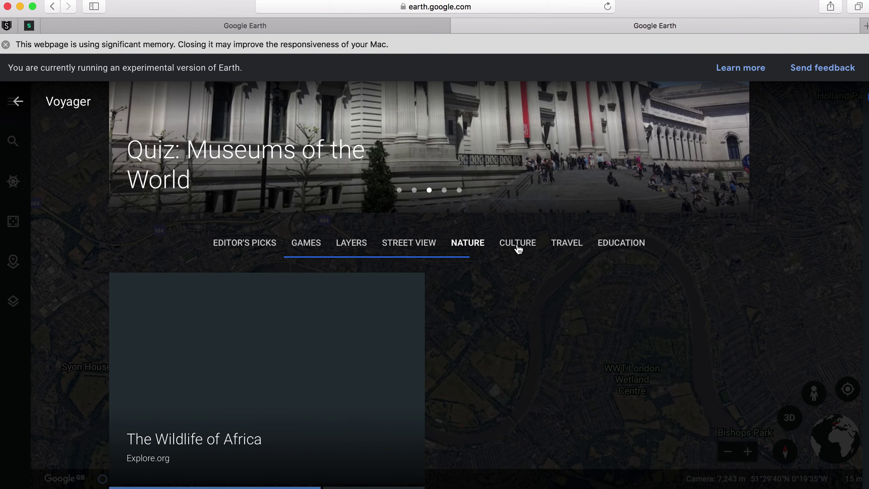
pyautogui.scroll(-8, 518, 475)
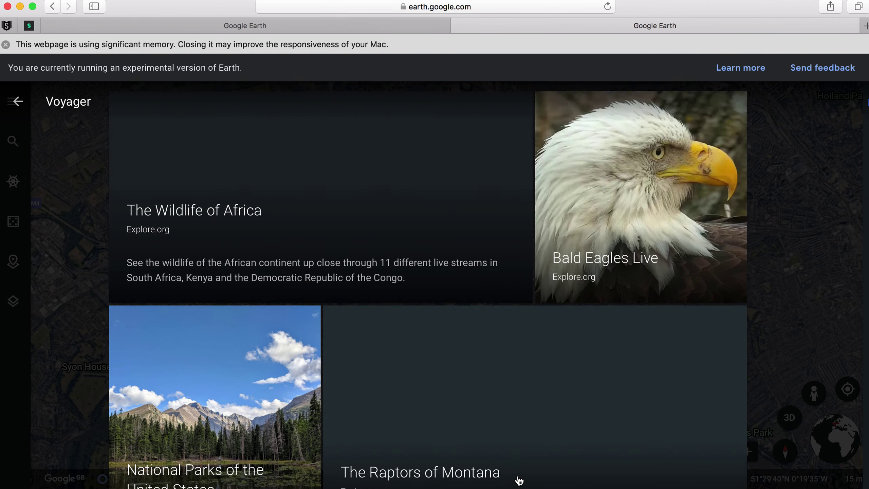
pyautogui.scroll(8, 518, 480)
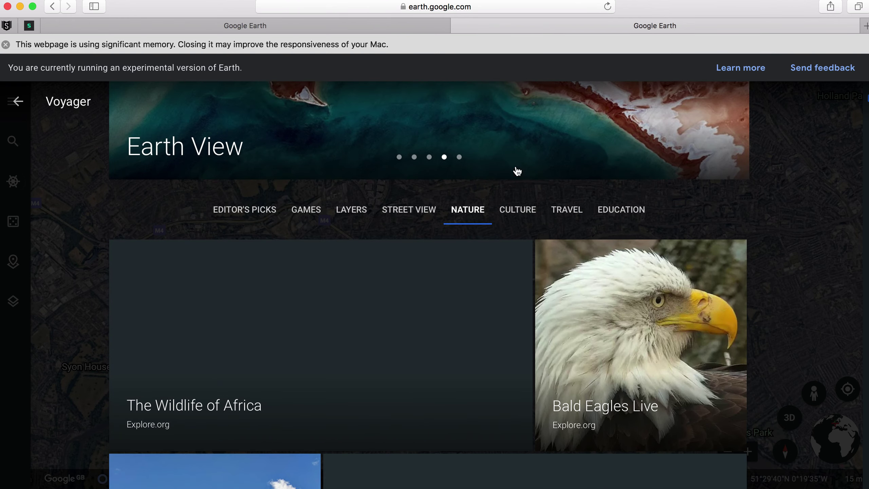
# Browse the Culture stories, then close Voyager to return to the map
pyautogui.click(516, 212)
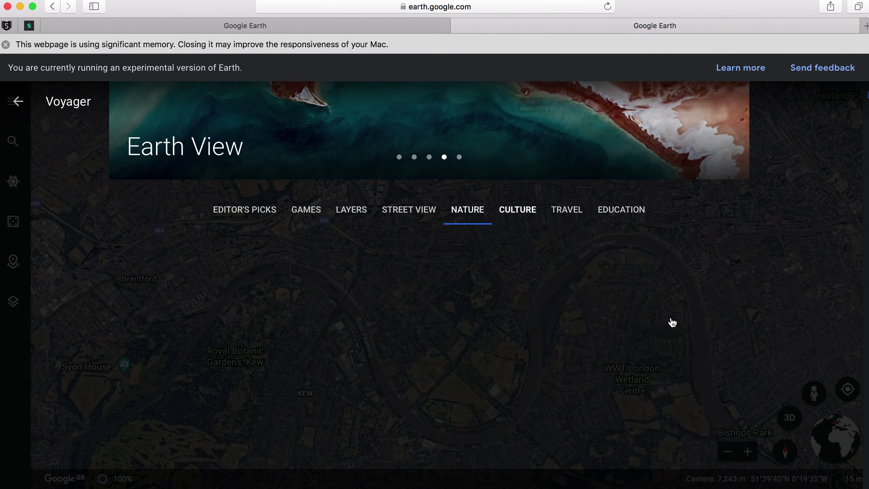
pyautogui.scroll(-1, 549, 452)
pyautogui.scroll(-4, 547, 453)
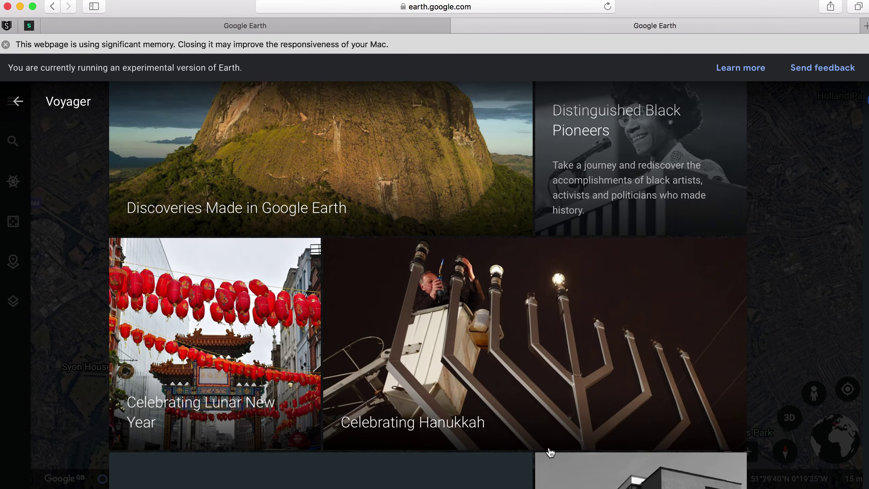
pyautogui.scroll(9, 547, 453)
pyautogui.click(19, 101)
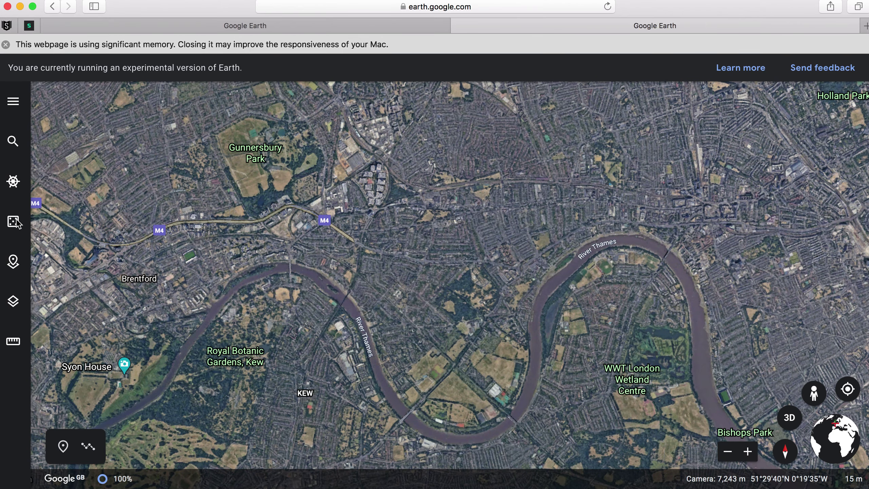